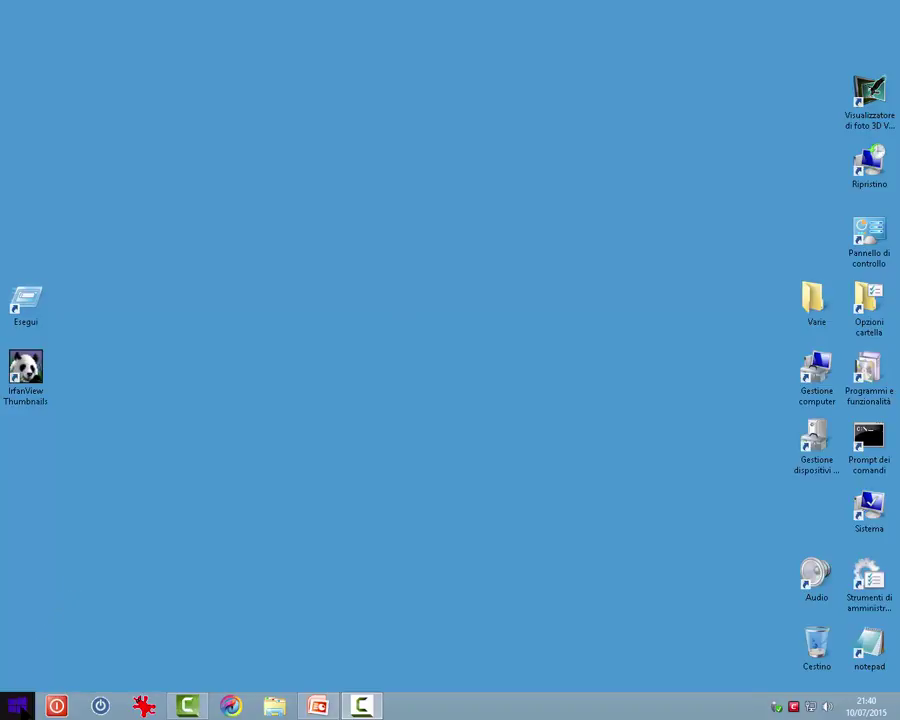
# Launch notepad from the Esegui (Run) dialog after moving the dialog to mid-screen, and close the empty Blocco note window.
pyautogui.rightClick(17, 705)
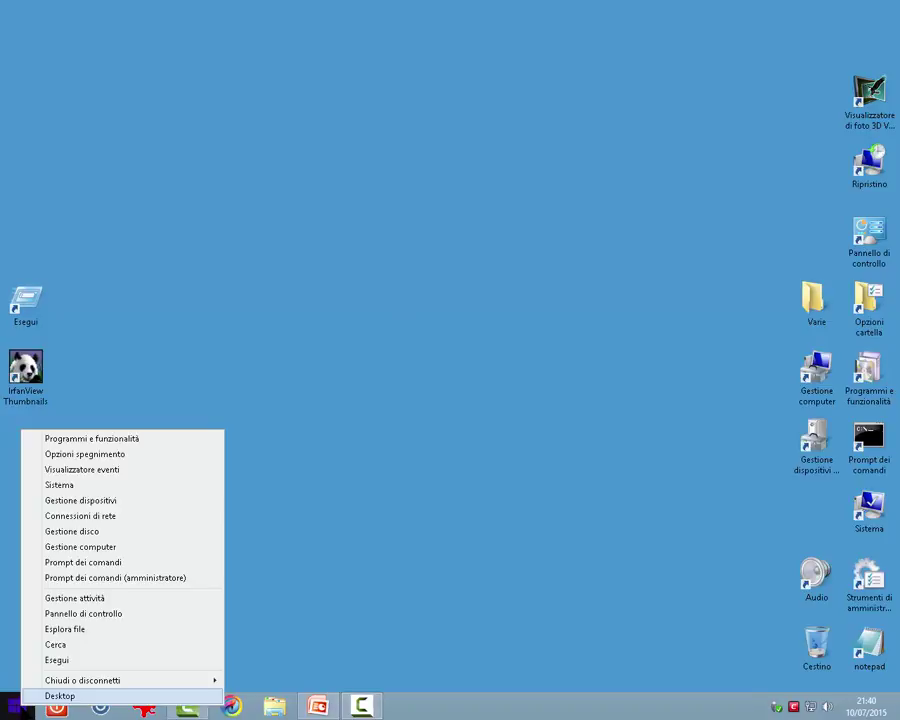
pyautogui.click(51, 664)
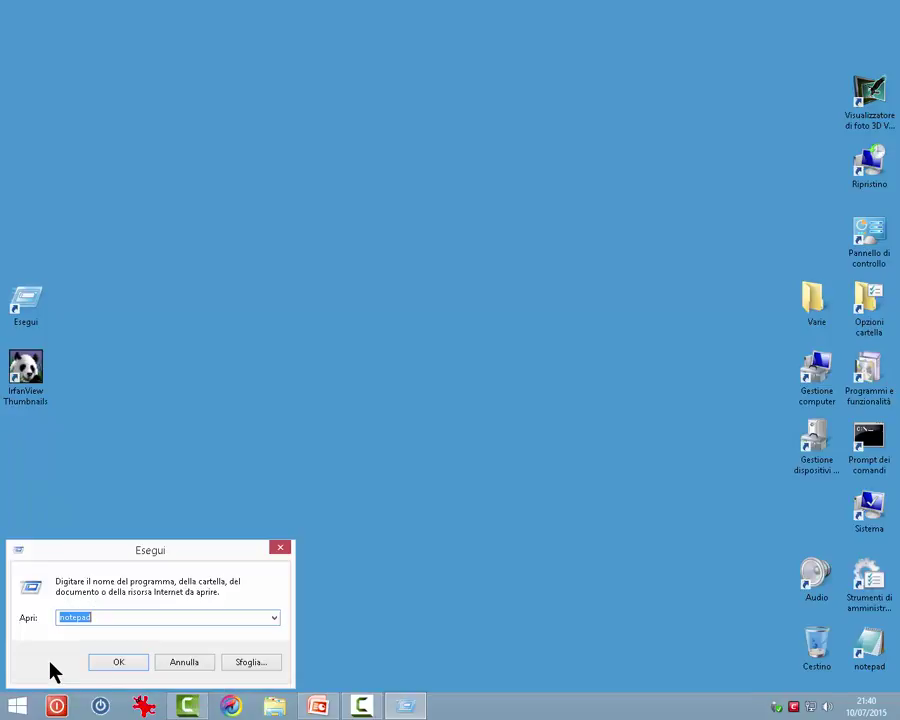
pyautogui.moveTo(145, 553); pyautogui.dragTo(420, 277)
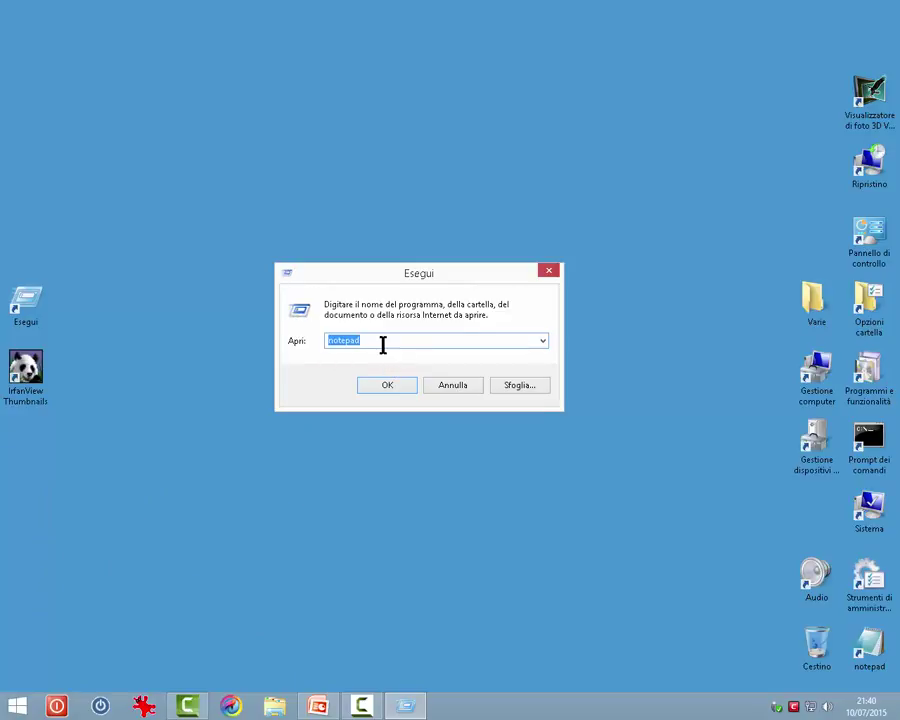
pyautogui.click(382, 344)
pyautogui.moveTo(382, 344); pyautogui.dragTo(255, 341)
pyautogui.click(377, 391)
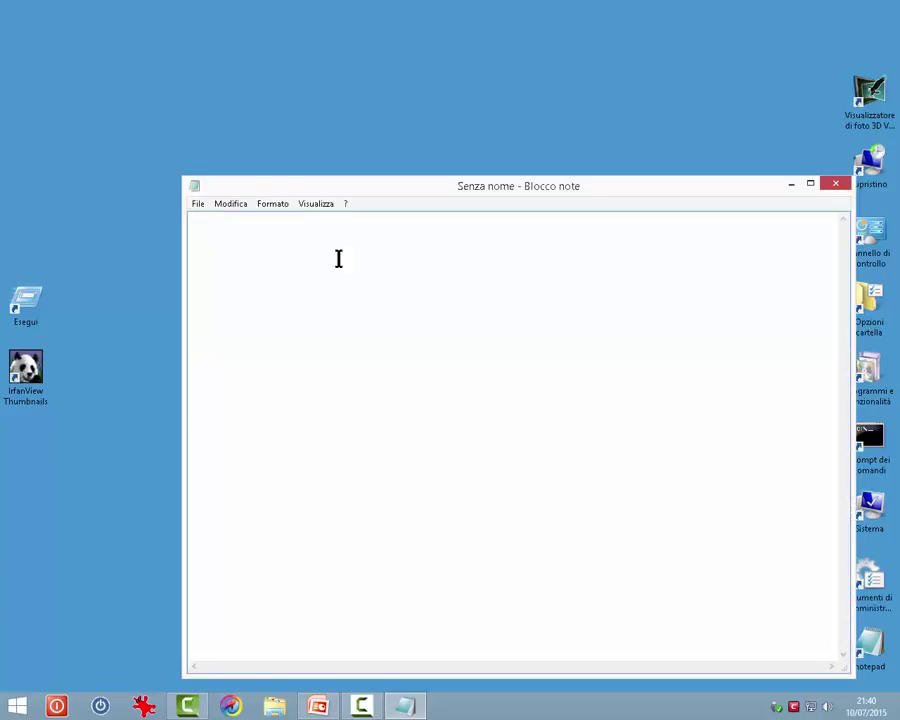
pyautogui.click(835, 184)
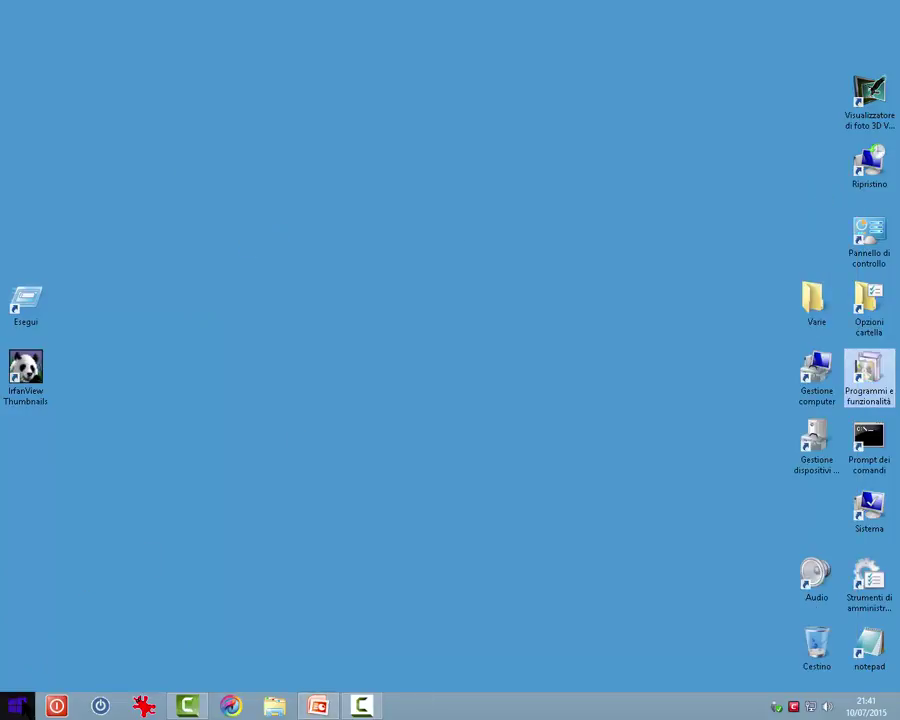
# Launch IrfanView Thumbnails by dropping its desktop shortcut into the cleared Esegui dialog, and close the program.
pyautogui.rightClick(17, 706)
pyautogui.click(54, 655)
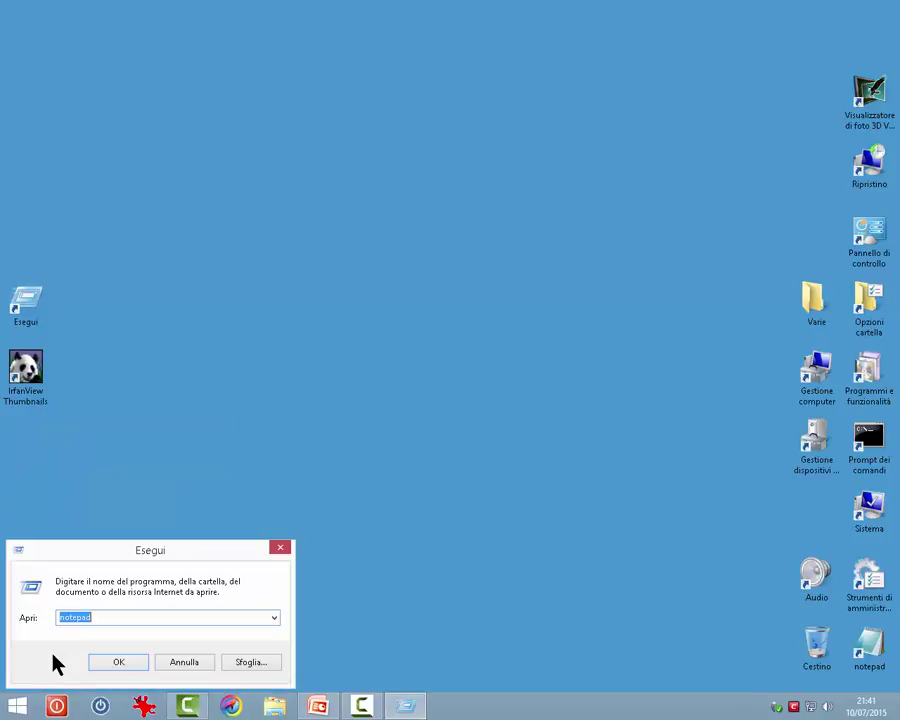
pyautogui.press('BackSpace')
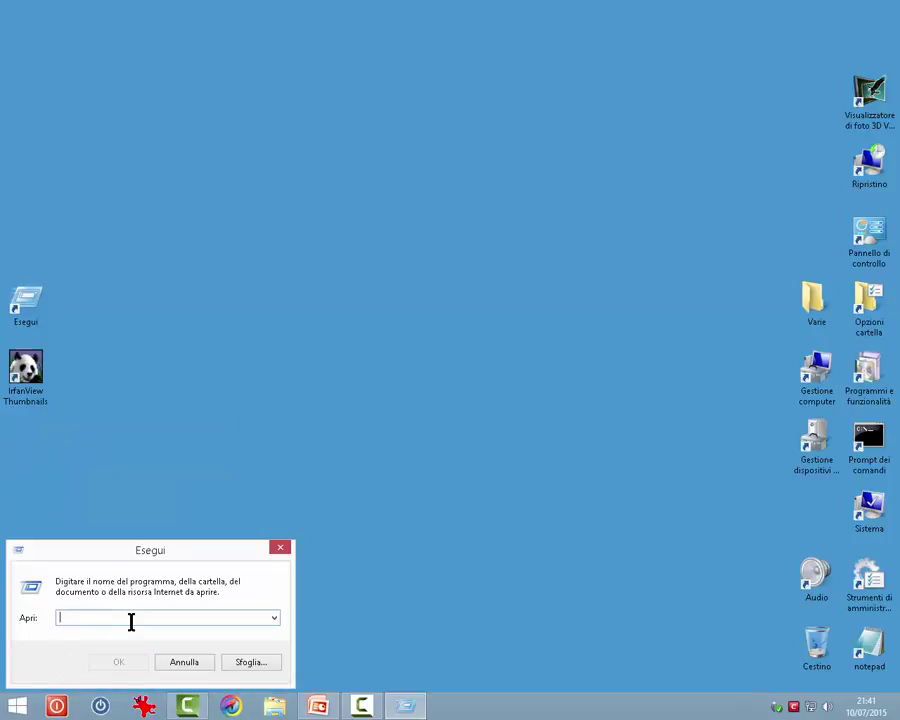
pyautogui.click(20, 374)
pyautogui.moveTo(20, 374); pyautogui.dragTo(80, 613)
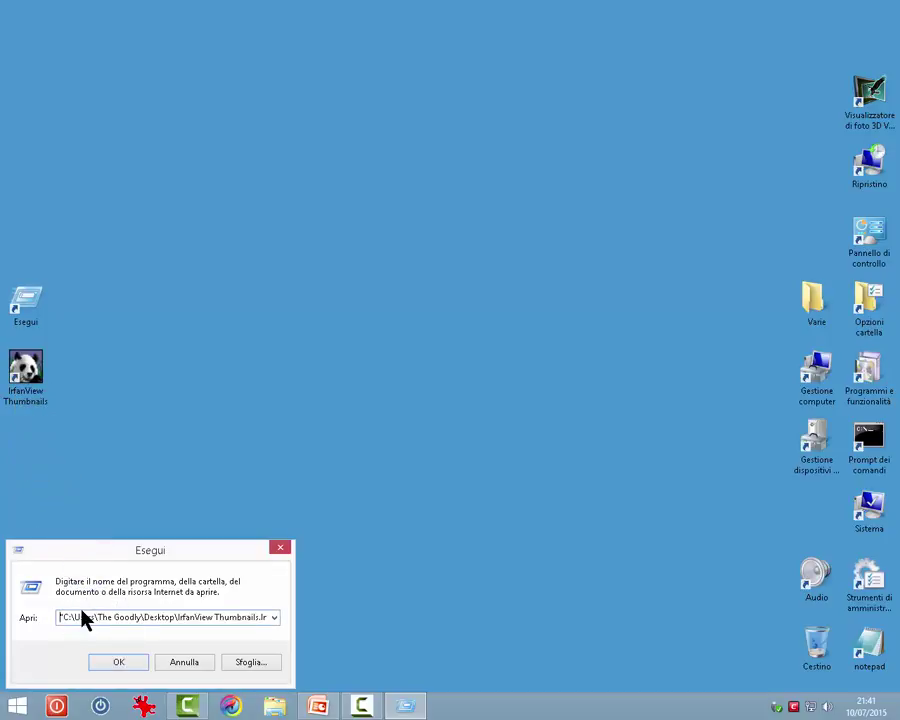
pyautogui.click(118, 663)
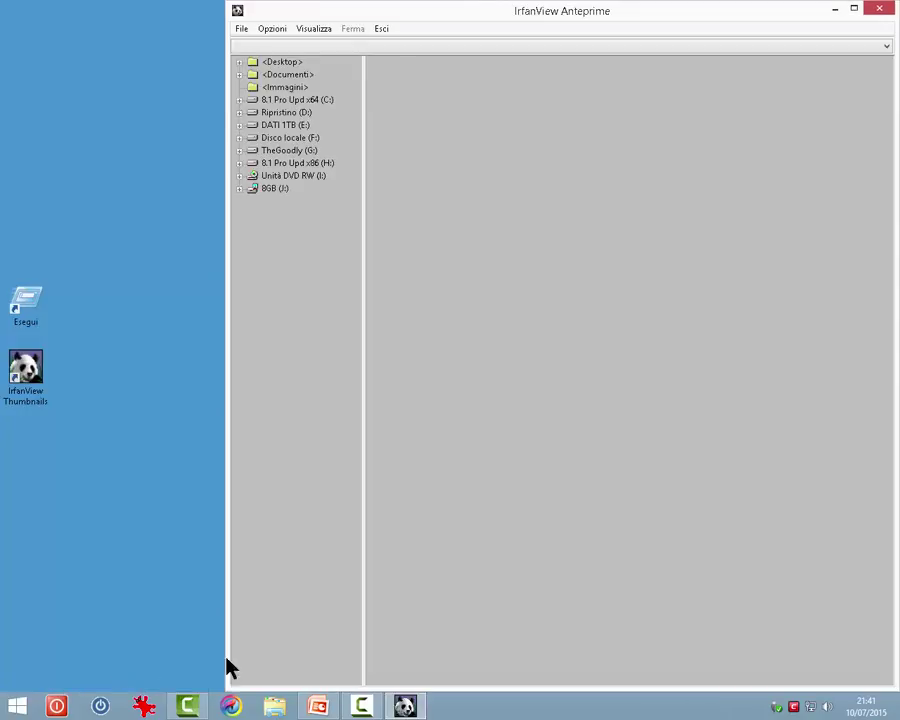
pyautogui.click(880, 10)
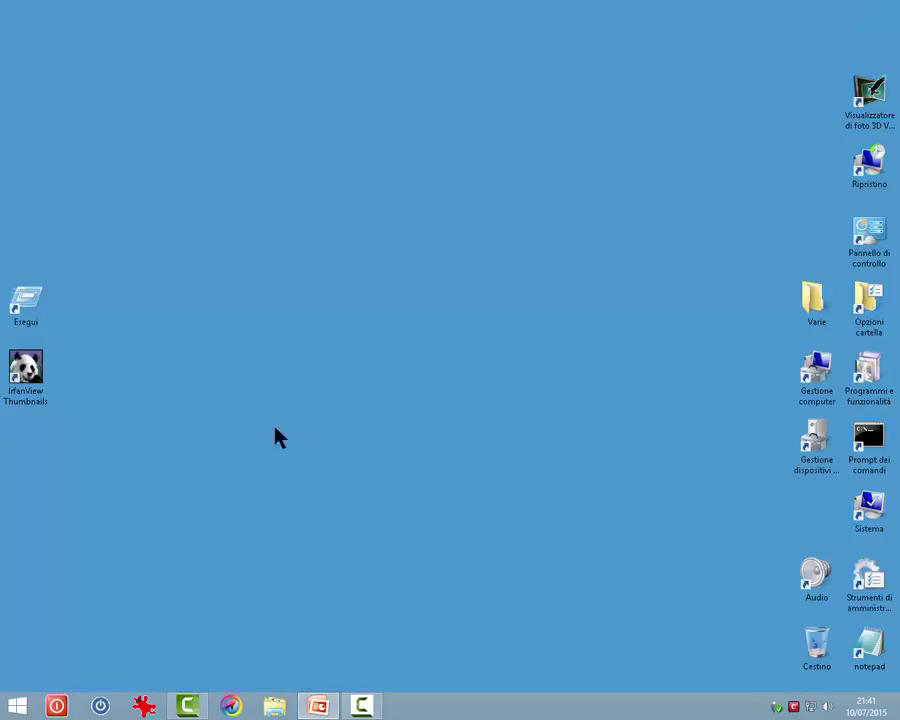
# Run msconfig from the Esegui dialog's command history and close the Configurazione di sistema window.
pyautogui.rightClick(12, 710)
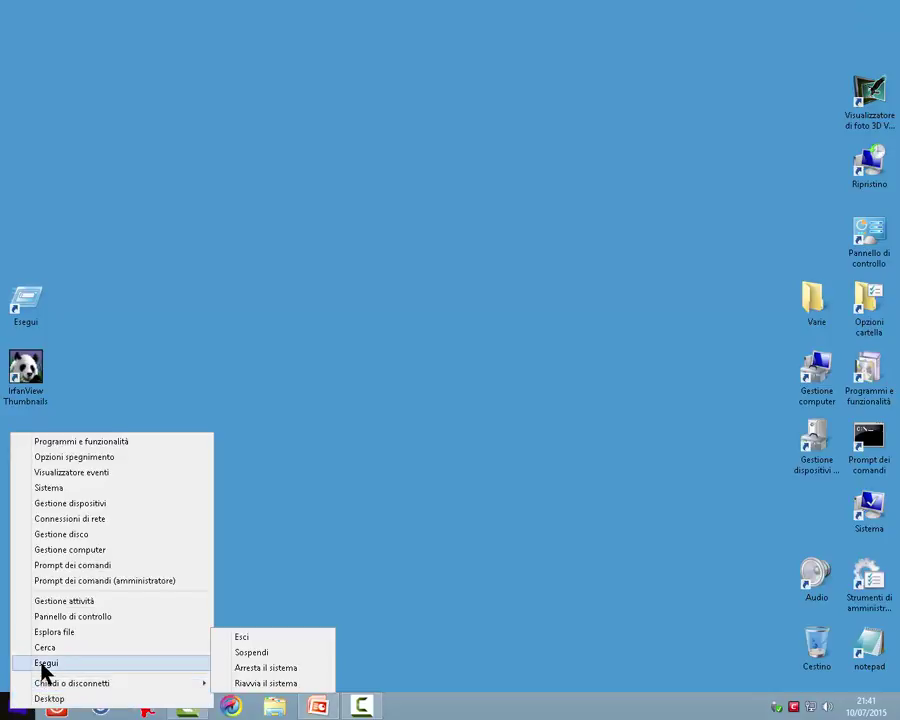
pyautogui.click(42, 663)
pyautogui.click(273, 617)
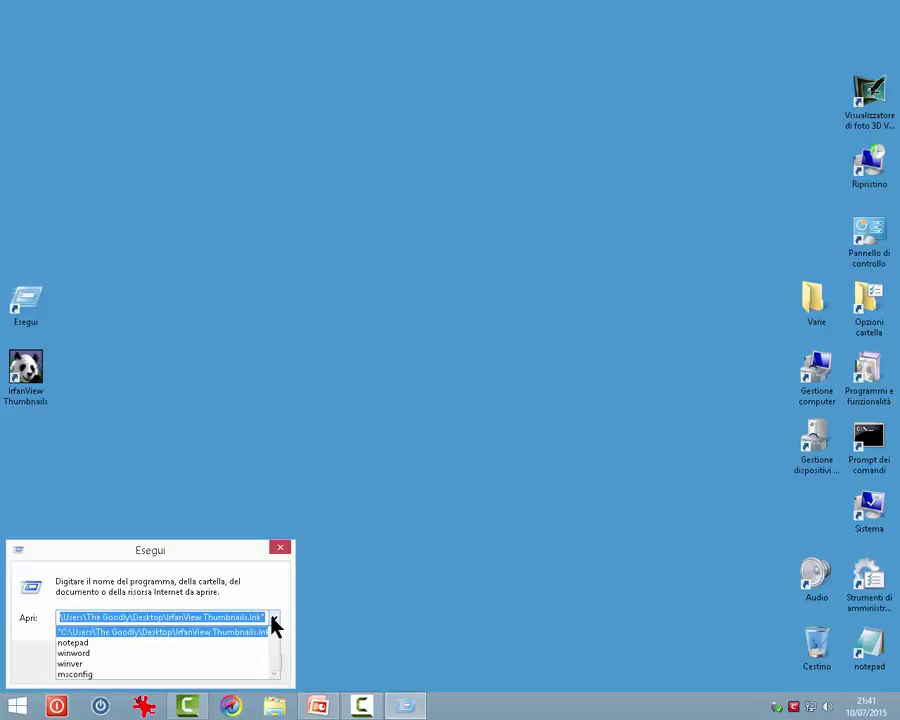
pyautogui.click(85, 676)
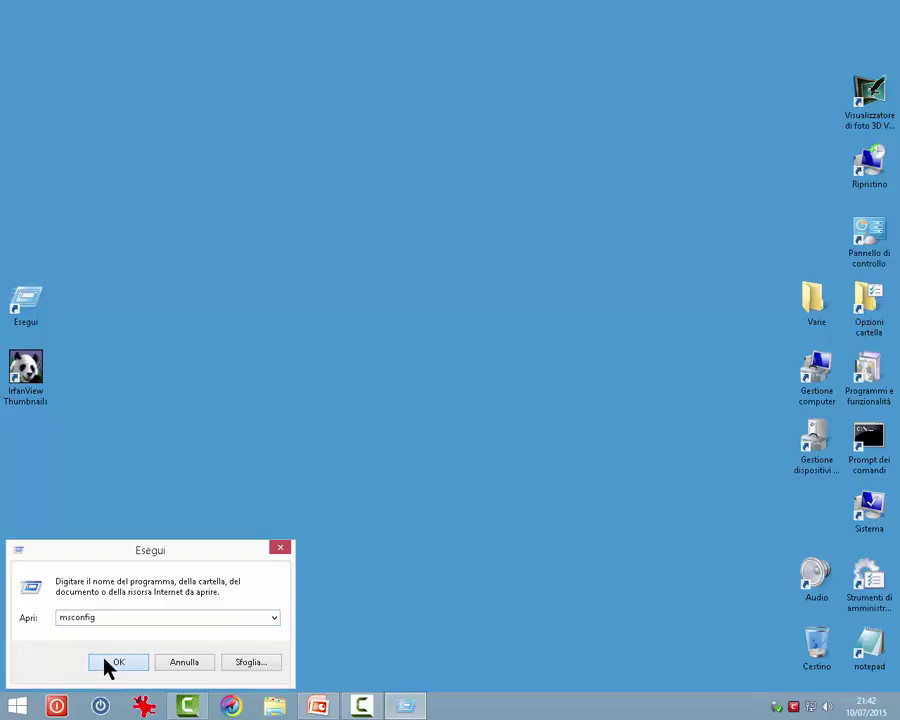
pyautogui.click(110, 658)
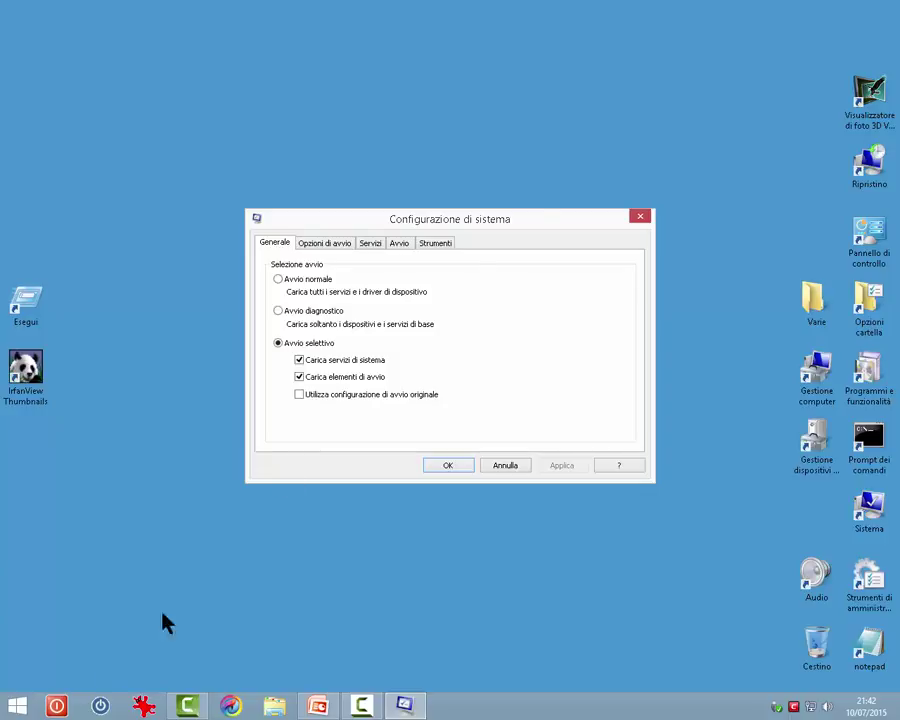
pyautogui.click(640, 217)
# Browse from the Esegui dialog to i_view32.exe in Programmi (x86)\IrfanView, run it, and close IrfanView.
pyautogui.rightClick(14, 706)
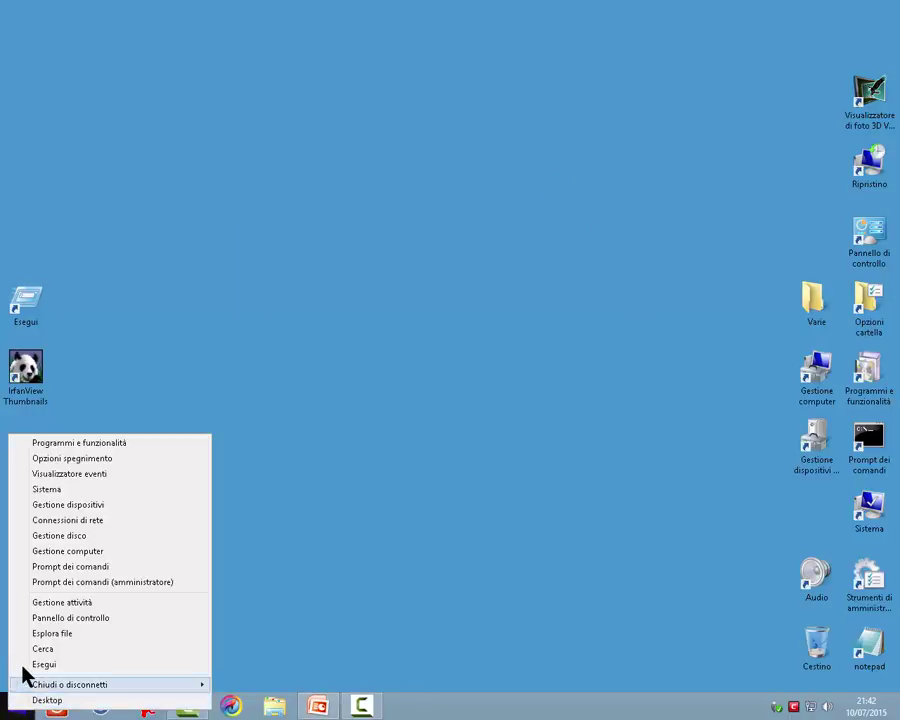
pyautogui.click(30, 665)
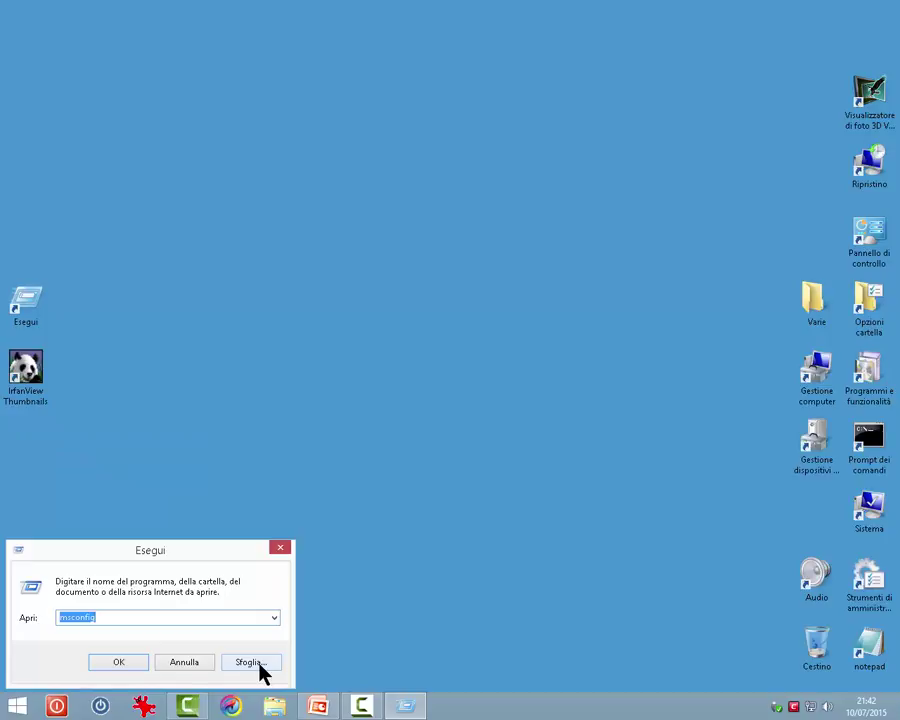
pyautogui.click(259, 665)
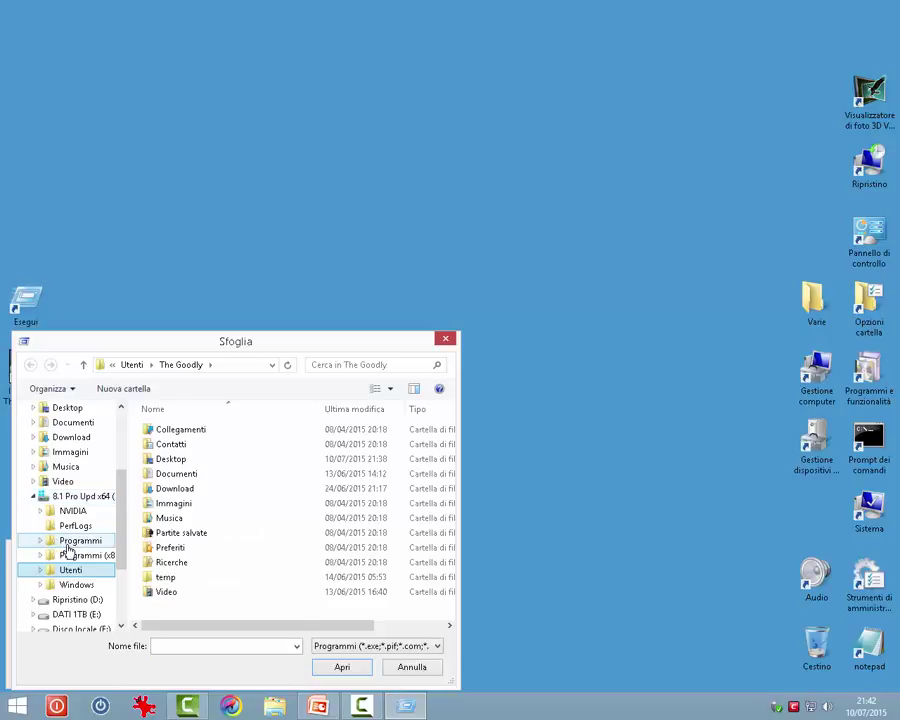
pyautogui.click(72, 558)
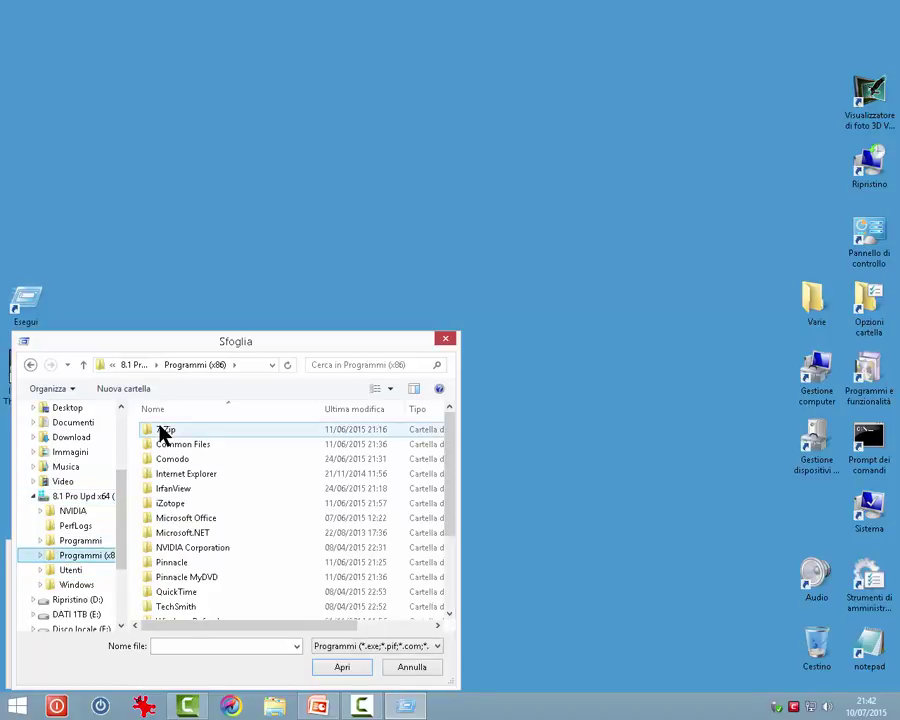
pyautogui.doubleClick(160, 491)
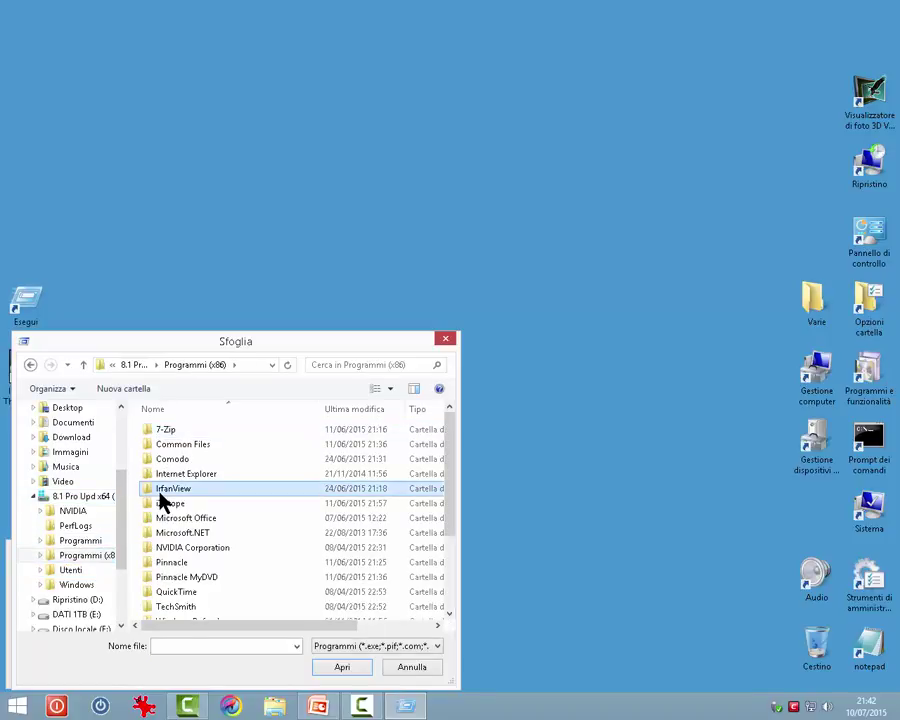
pyautogui.doubleClick(160, 490)
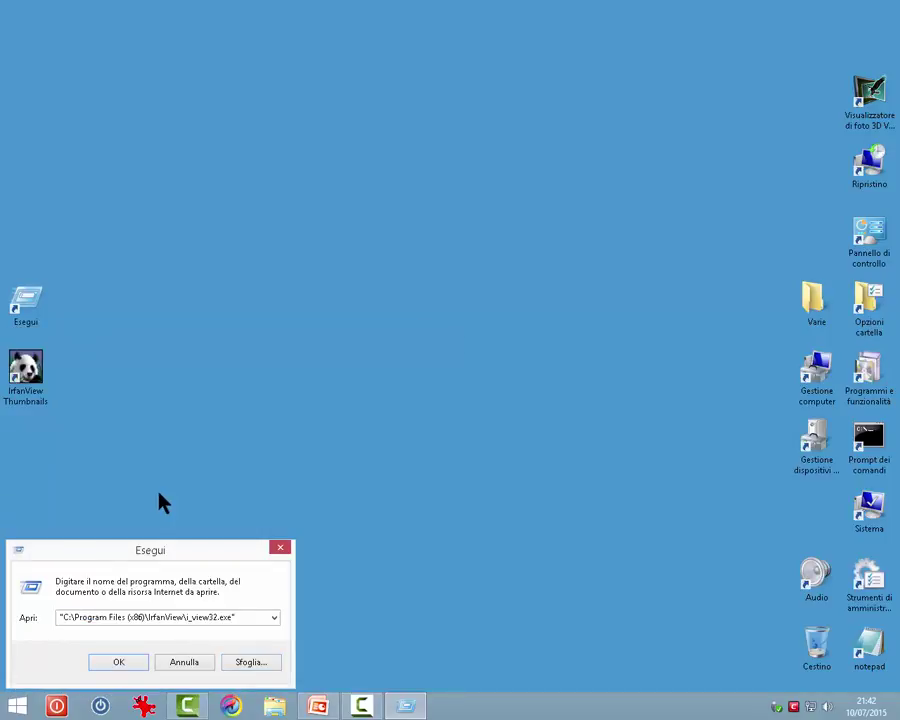
pyautogui.click(127, 663)
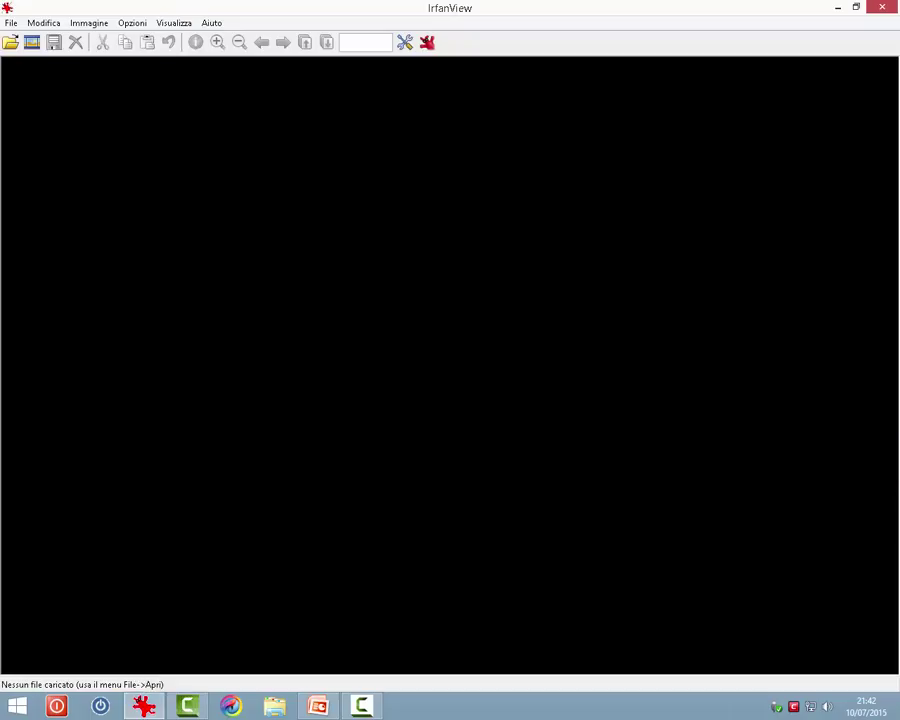
pyautogui.click(876, 8)
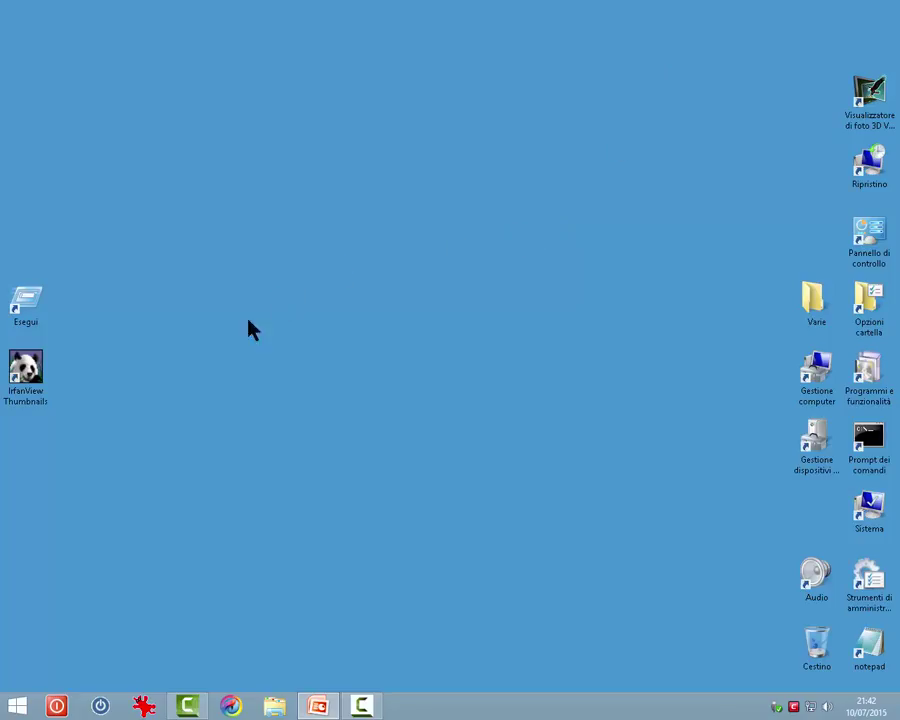
# Open the file location of Esegui from the all-apps list, show the folder's full path, and close the folder window.
pyautogui.click(17, 706)
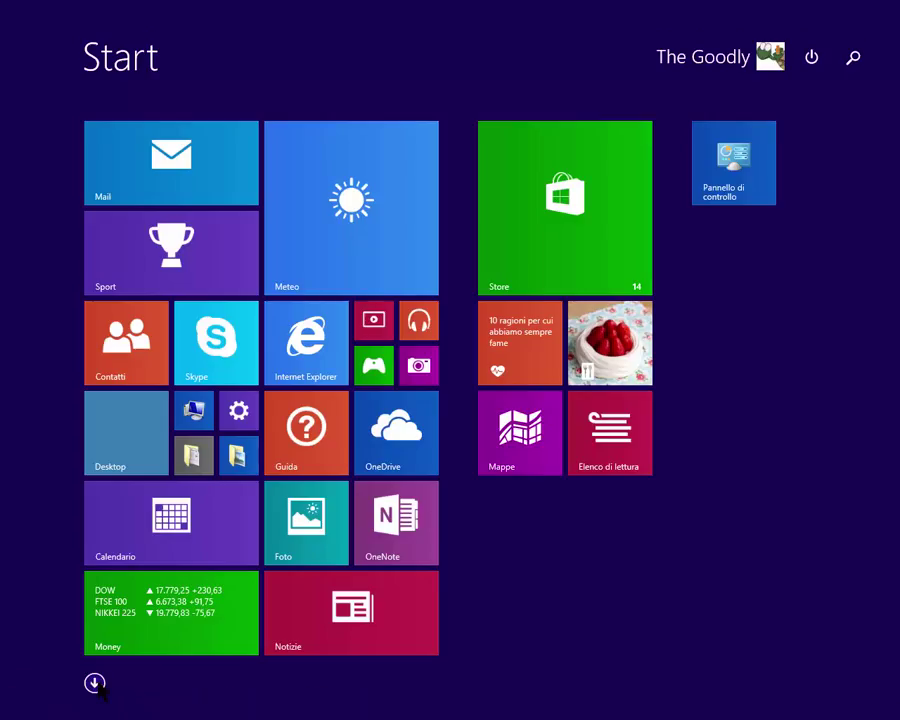
pyautogui.click(95, 684)
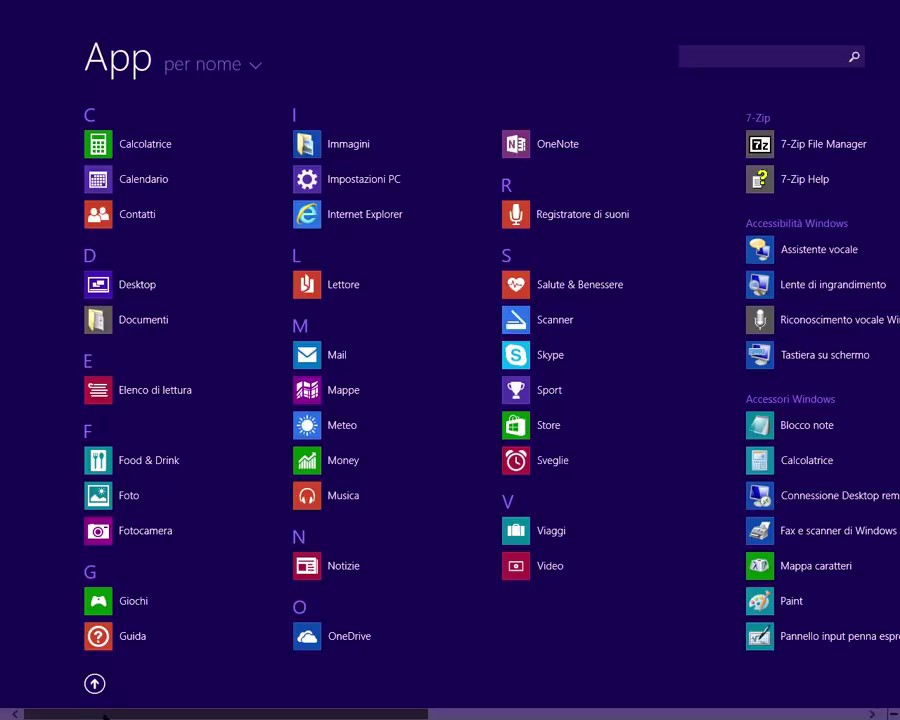
pyautogui.scroll(-5, 104, 715)
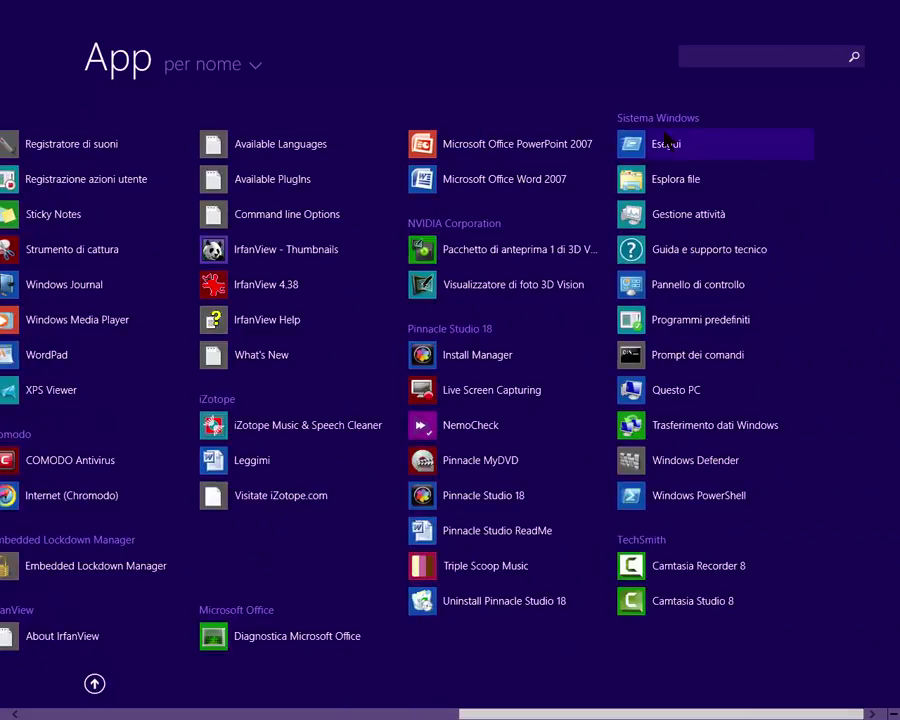
pyautogui.rightClick(664, 149)
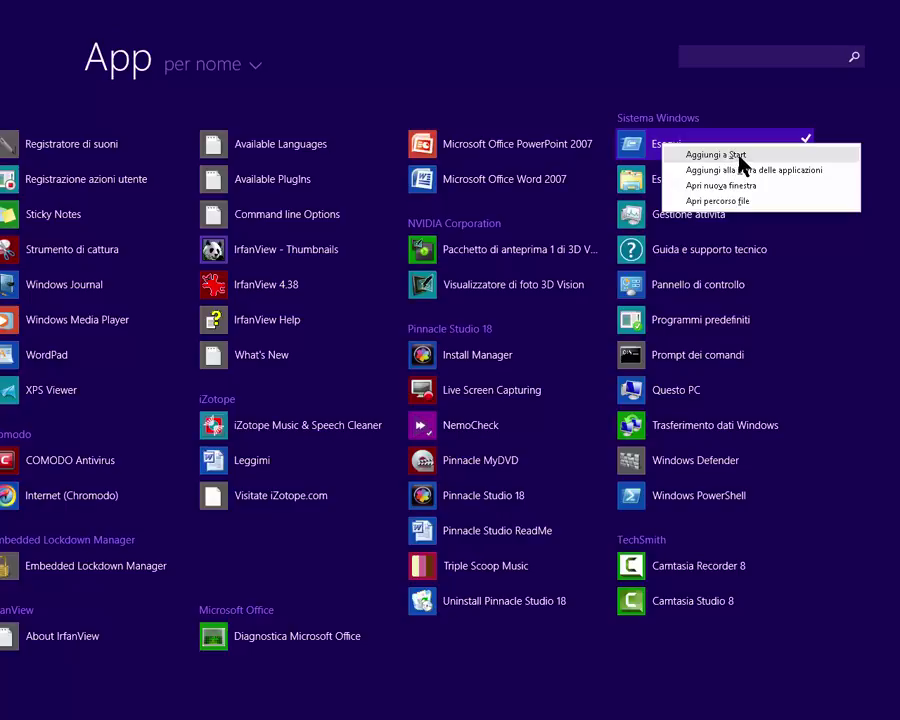
pyautogui.click(728, 204)
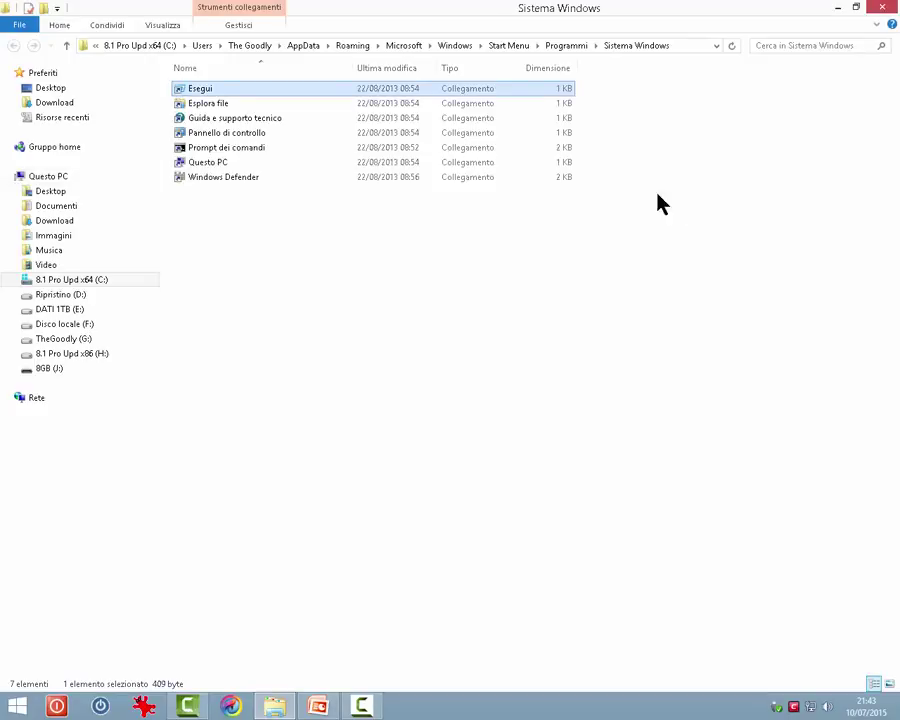
pyautogui.click(688, 47)
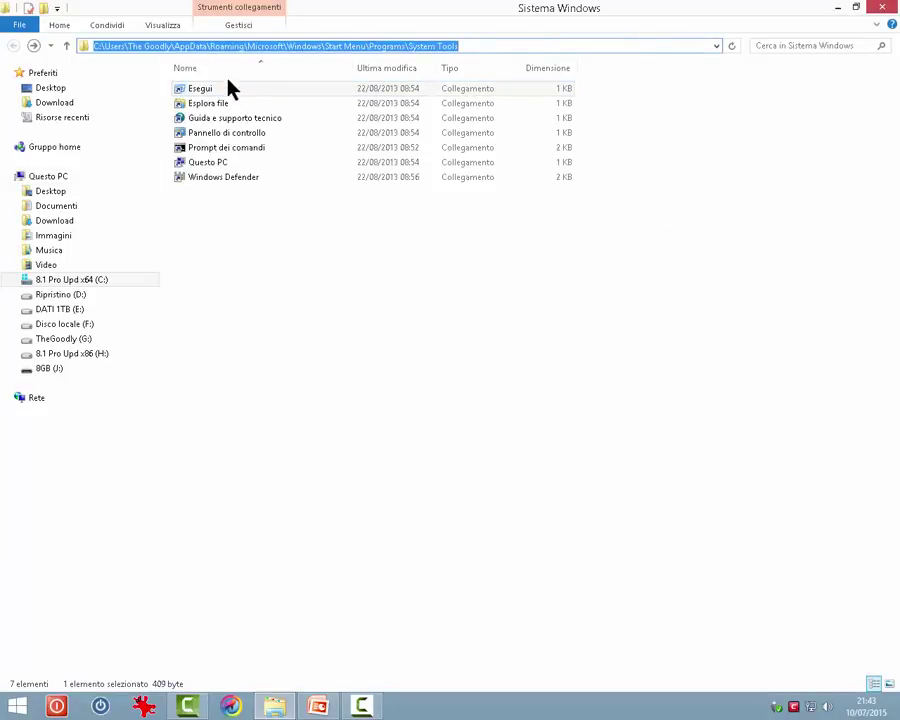
pyautogui.click(880, 9)
# Pin Esegui from the all-apps list to Start, and test its new tile by opening and cancelling the dialog.
pyautogui.click(17, 706)
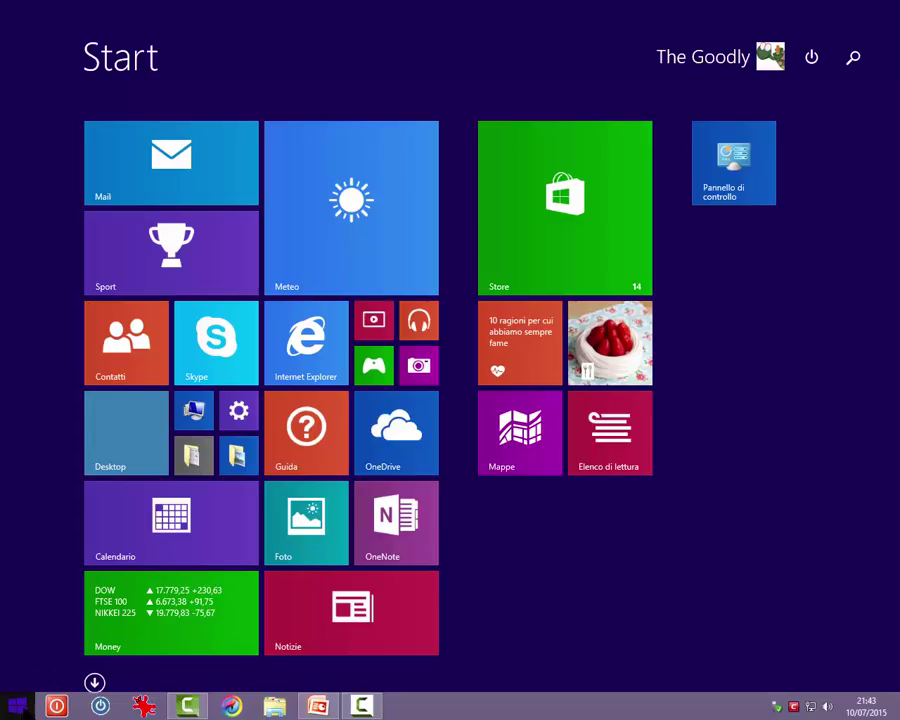
pyautogui.click(94, 680)
pyautogui.scroll(-5, 104, 706)
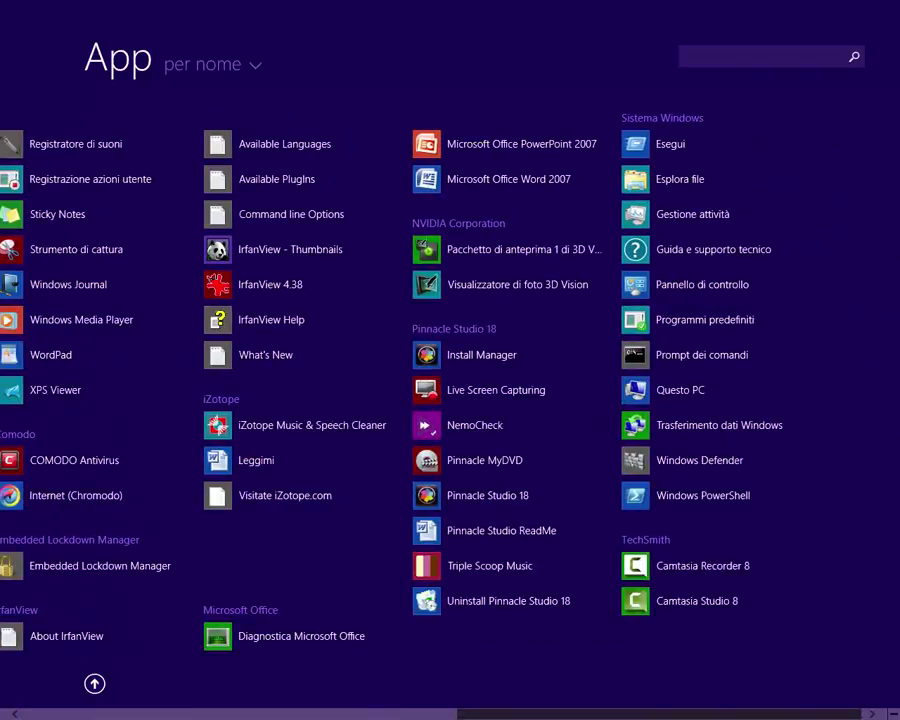
pyautogui.rightClick(654, 144)
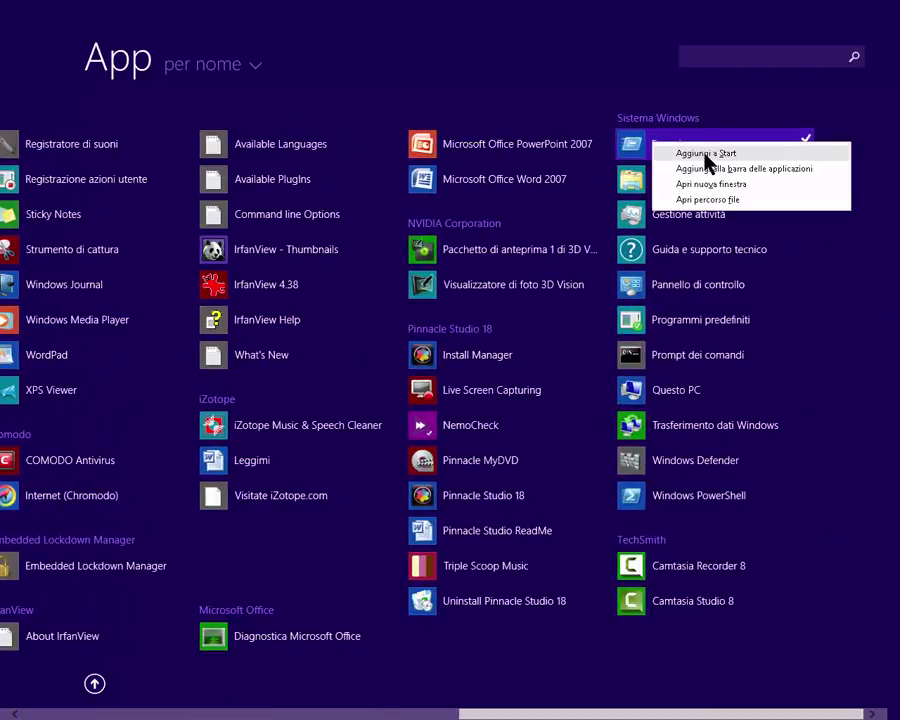
pyautogui.click(711, 155)
pyautogui.hotkey('ctrl', 'Tab')
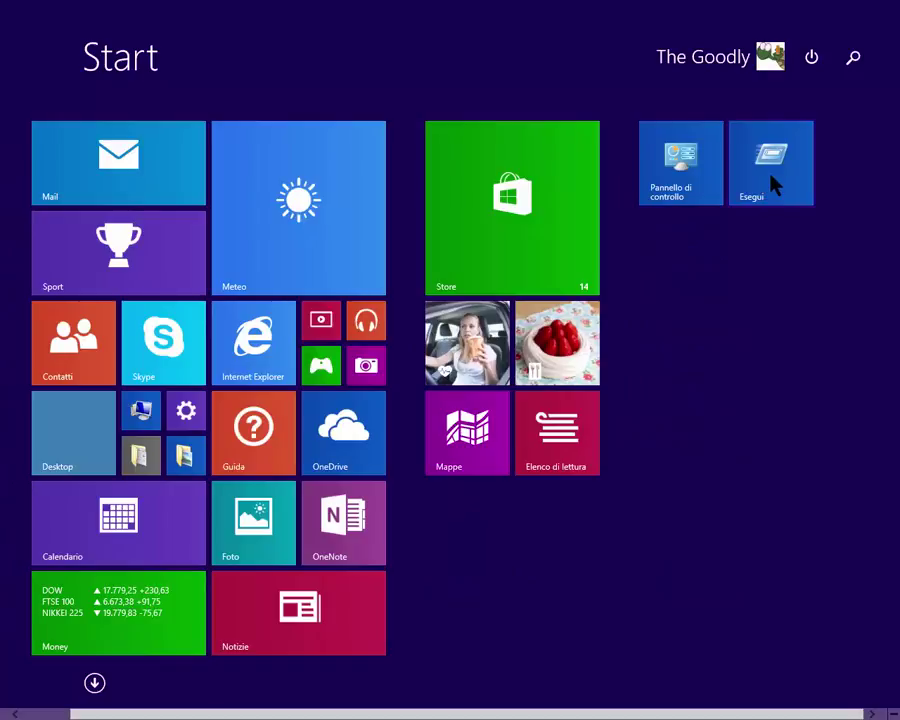
pyautogui.click(775, 185)
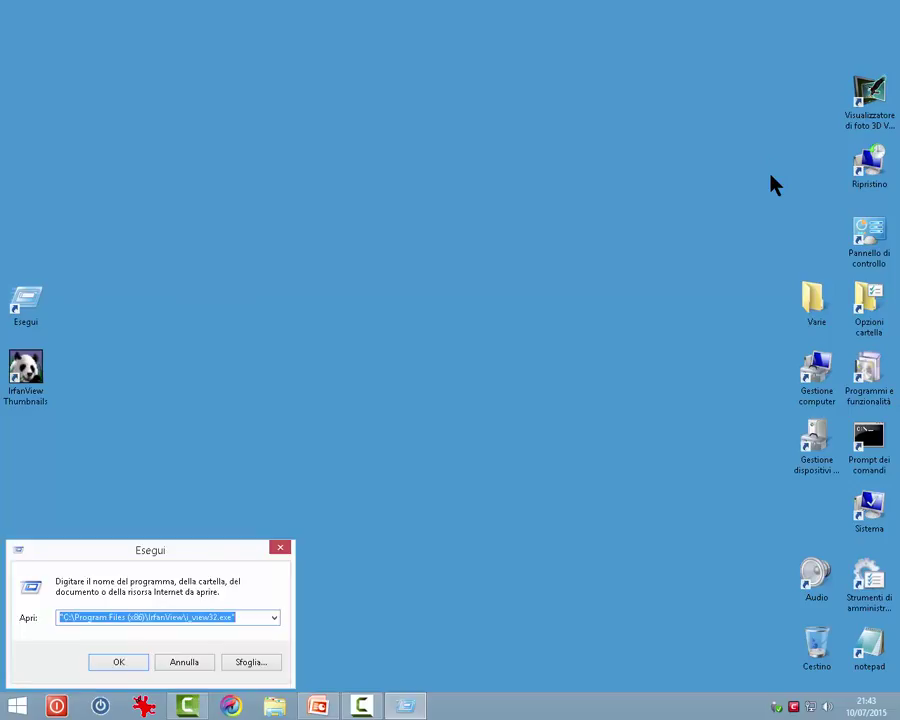
pyautogui.click(184, 664)
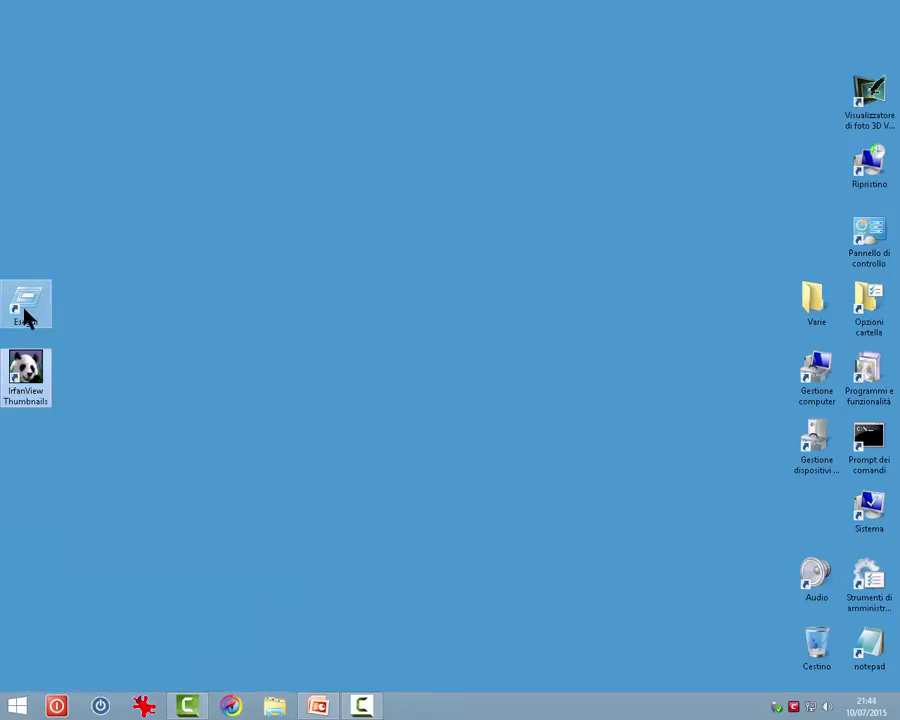
# Move the Esegui desktop shortcut away from the screen edge, beside the IrfanView Thumbnails icon.
pyautogui.click(25, 313)
pyautogui.moveTo(25, 313); pyautogui.dragTo(195, 368)
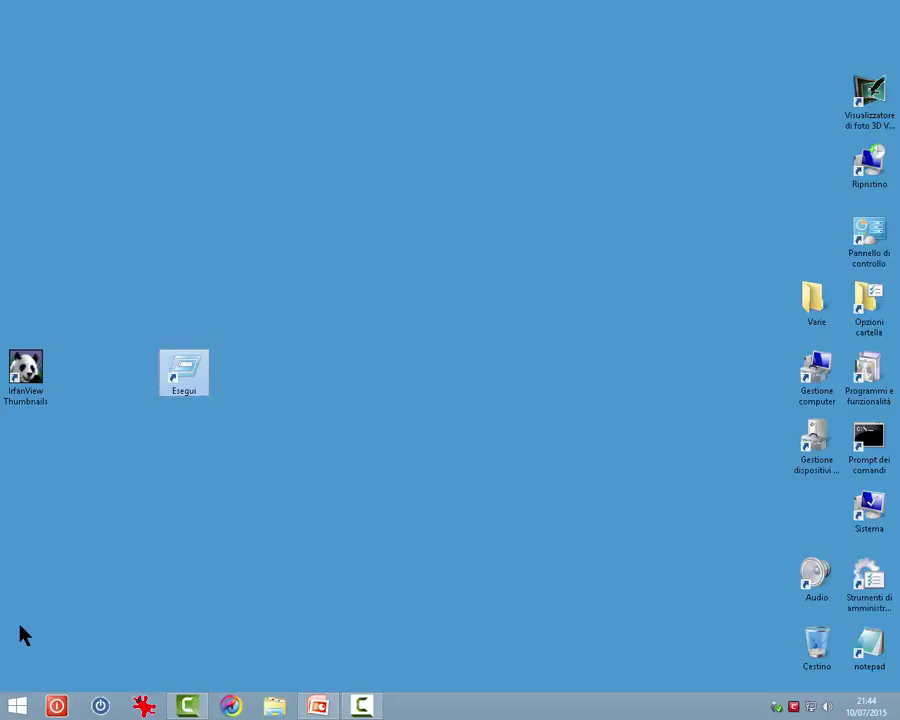
# Search Windows for "esegui" and open the Esegui dialog from the results.
pyautogui.press('super+c')
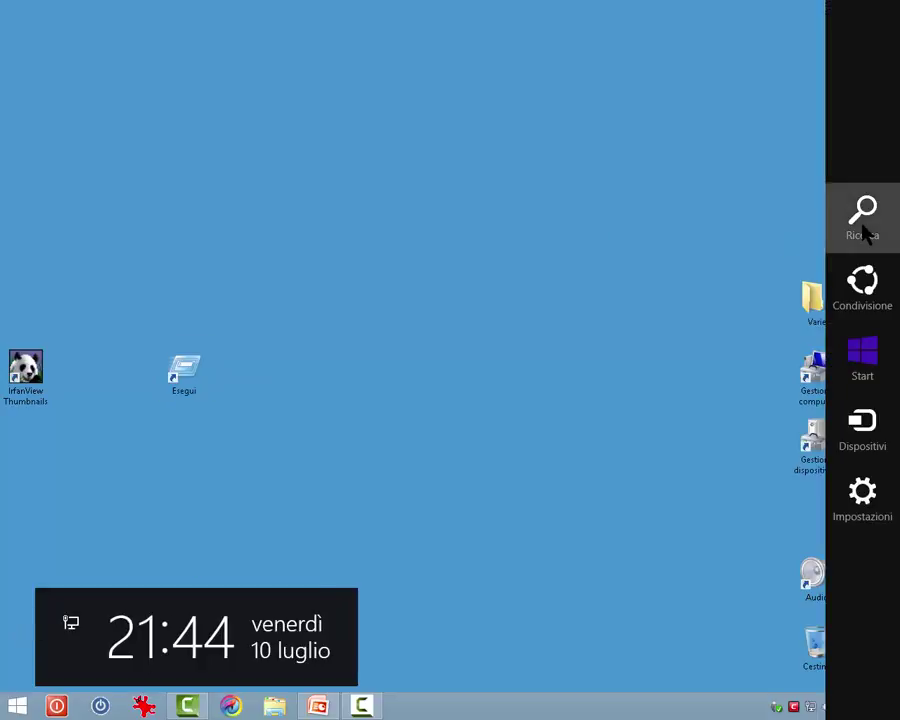
pyautogui.click(864, 228)
pyautogui.write('esegui')
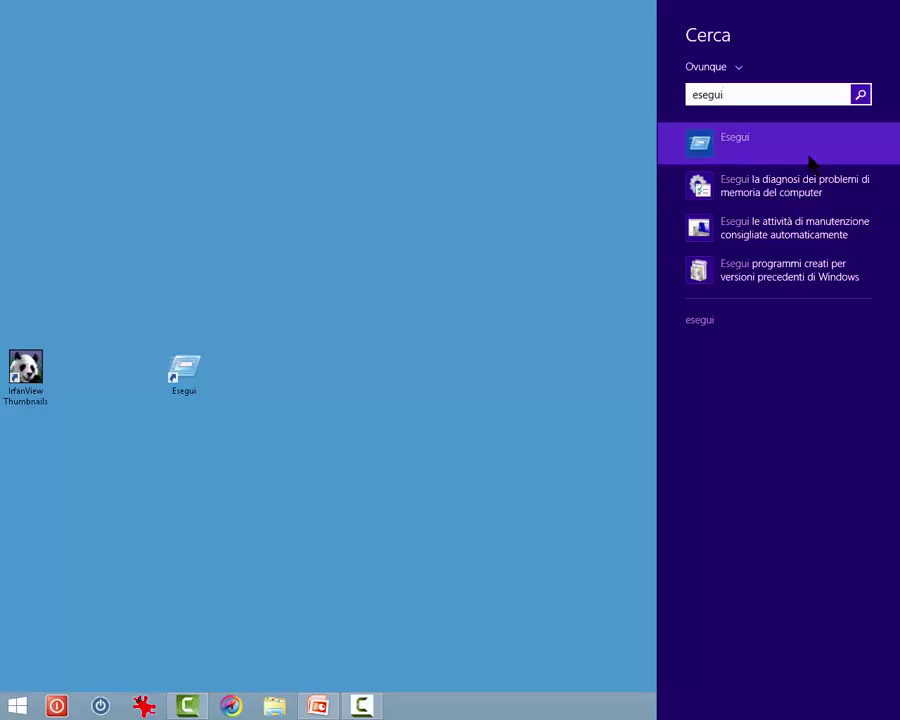
pyautogui.click(742, 149)
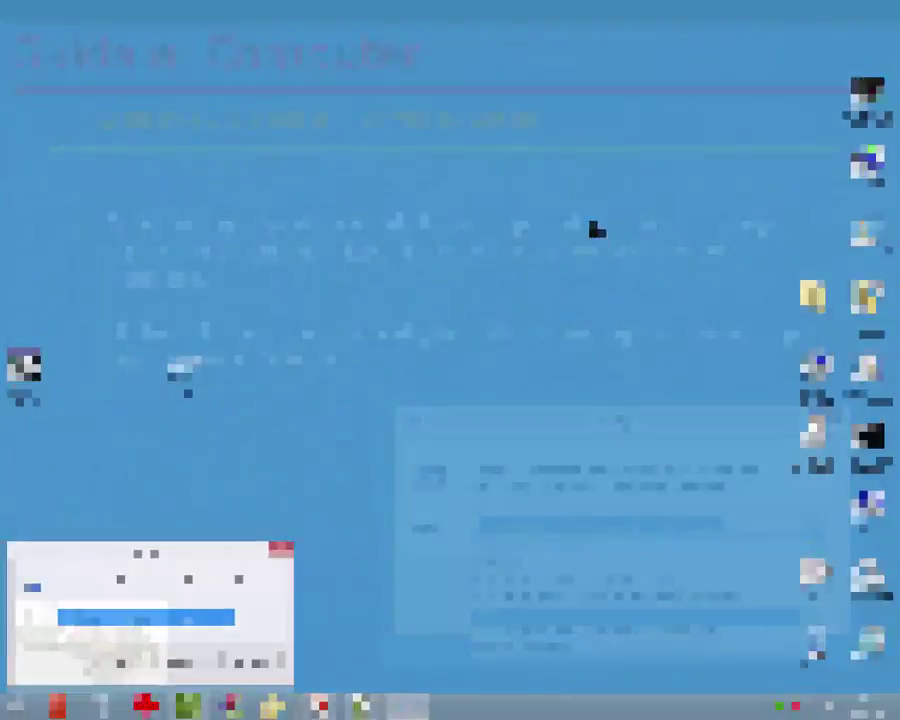